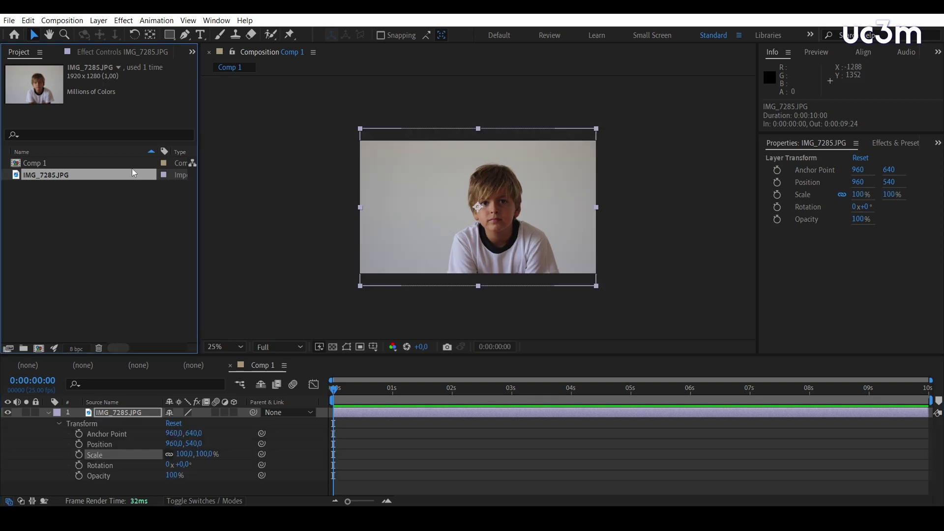
- Remove the IMG_7285.JPG footage item from the project, including its use in the composition
click(132, 170)
key(Delete)
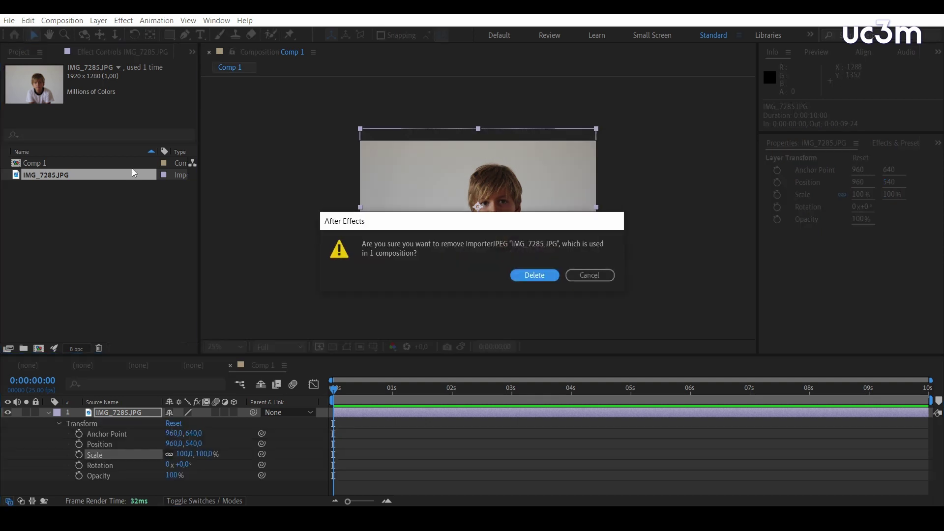
click(544, 274)
- Import IMG_7285 as an ImporterJPEG sequence without forced alphabetical order and scrub through the first frames of the footage
double_click(114, 243)
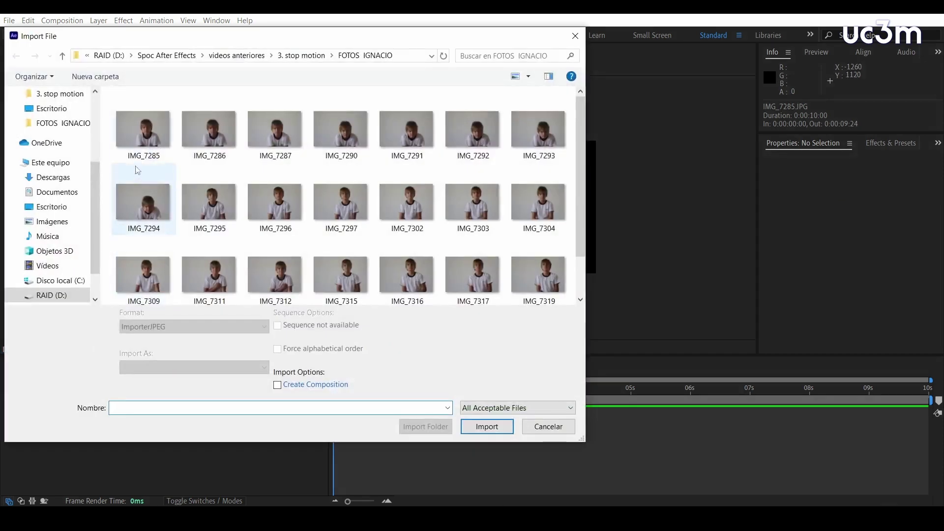
click(138, 141)
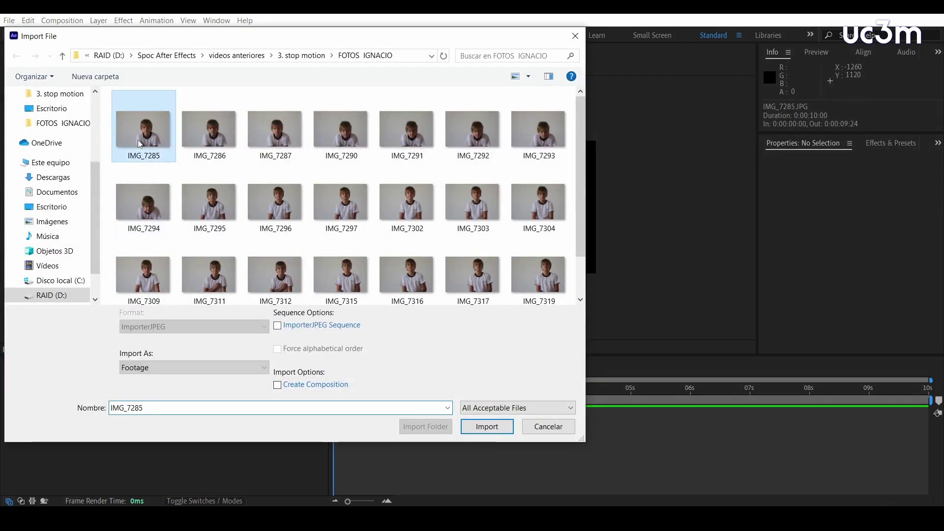
click(278, 326)
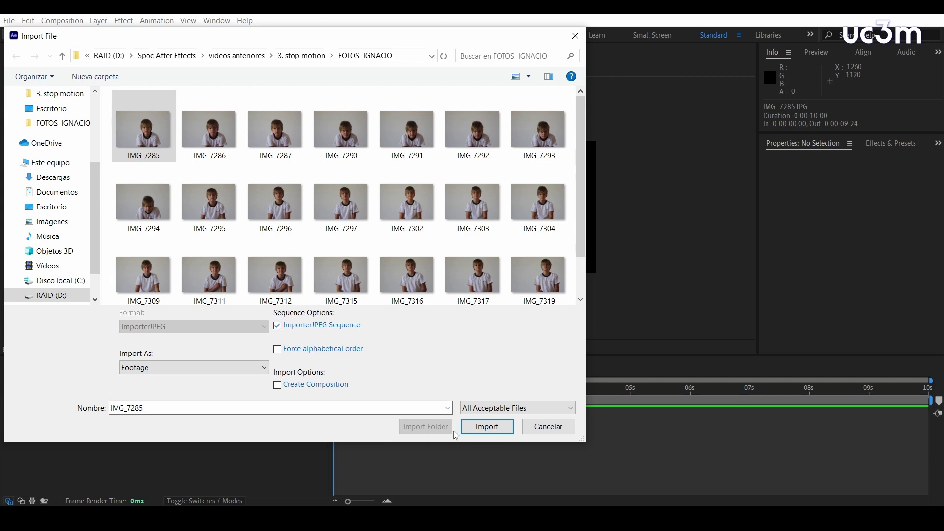
click(480, 431)
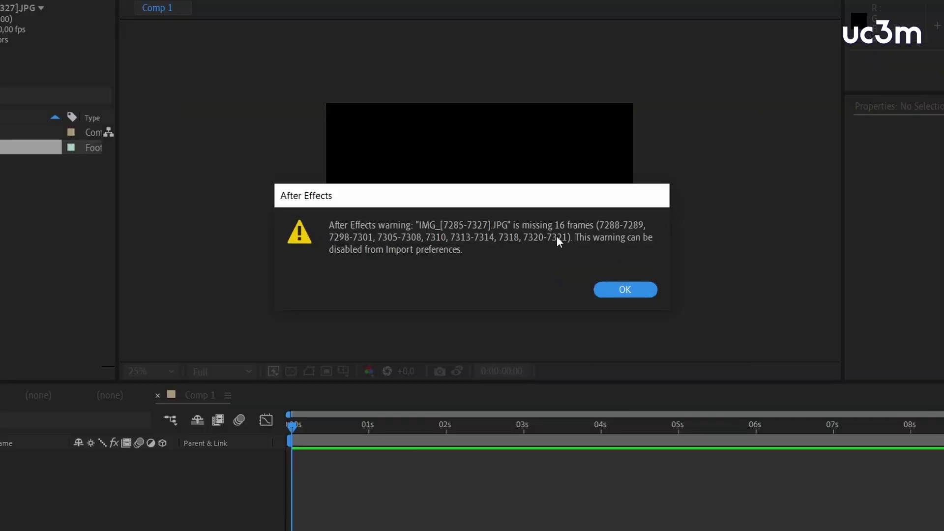
click(627, 289)
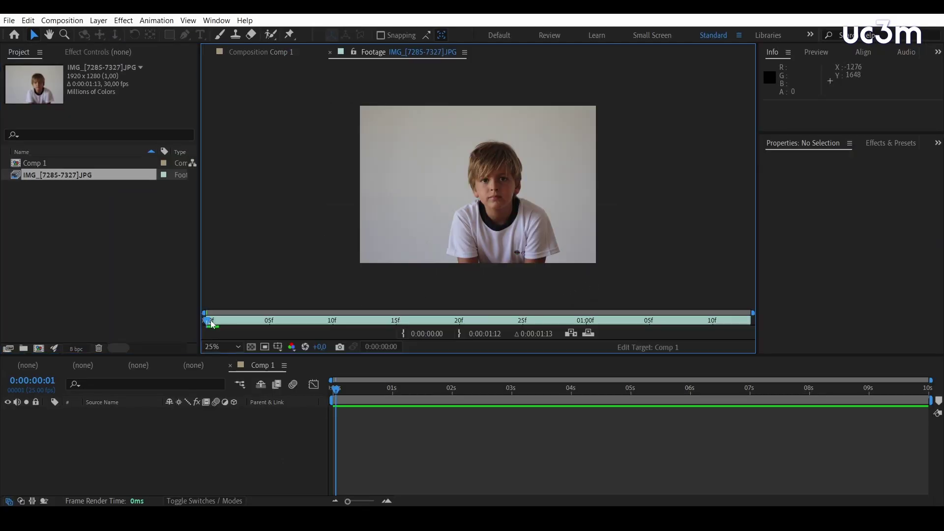
drag(212, 321, 384, 341)
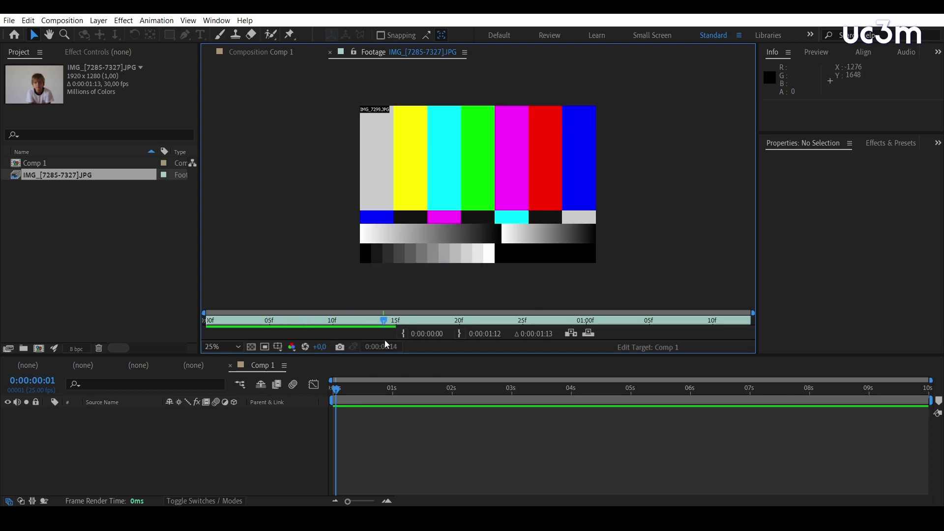
- Delete the IMG_[7285-7327].JPG sequence from the project
click(66, 177)
key(Delete)
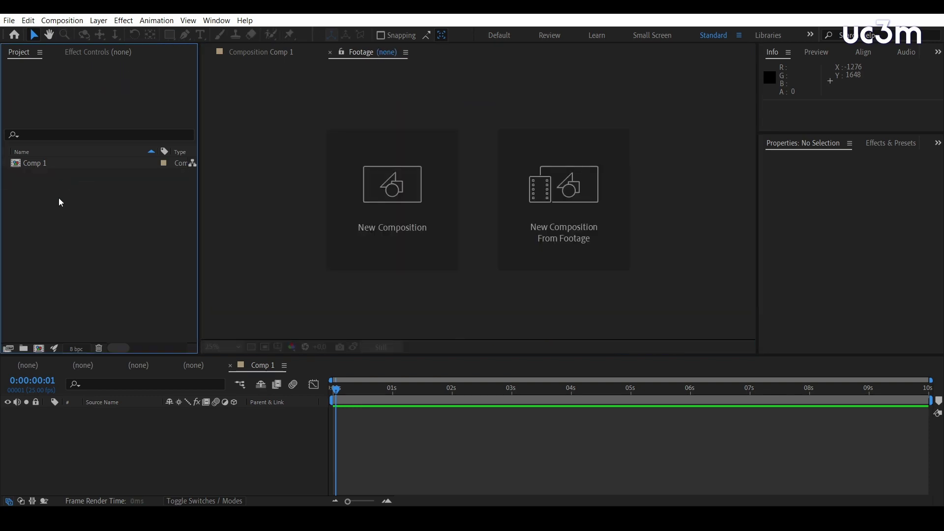
- Import the photos starting at IMG_7285 as an ImporterJPEG sequence with forced alphabetical order, and scrub through the imported footage
double_click(59, 201)
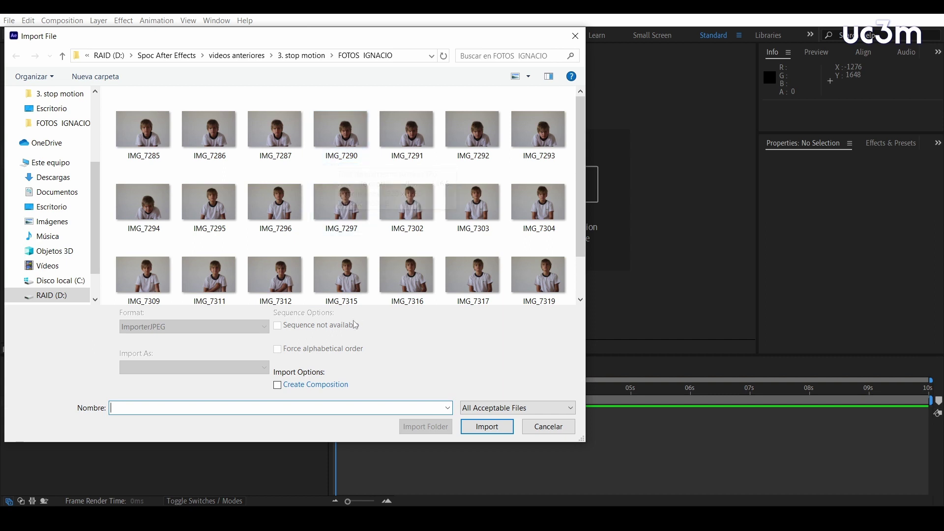
click(160, 133)
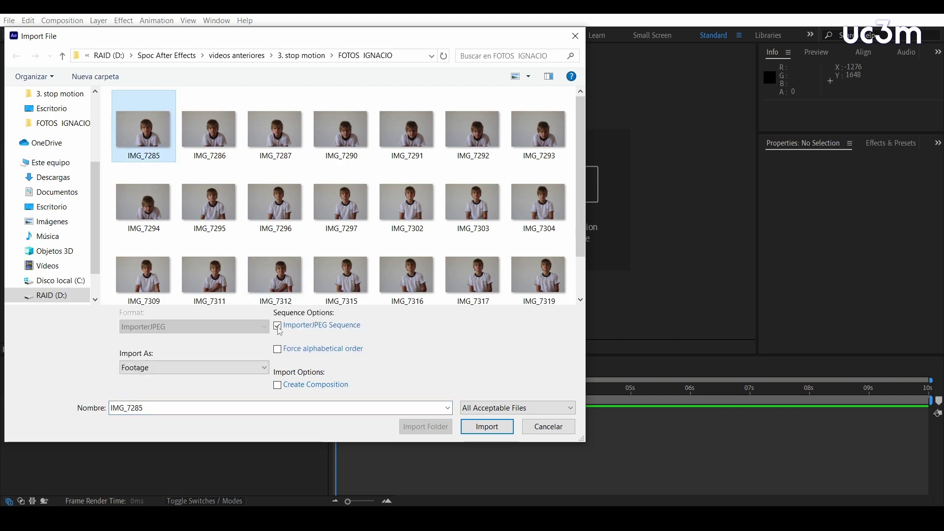
click(278, 350)
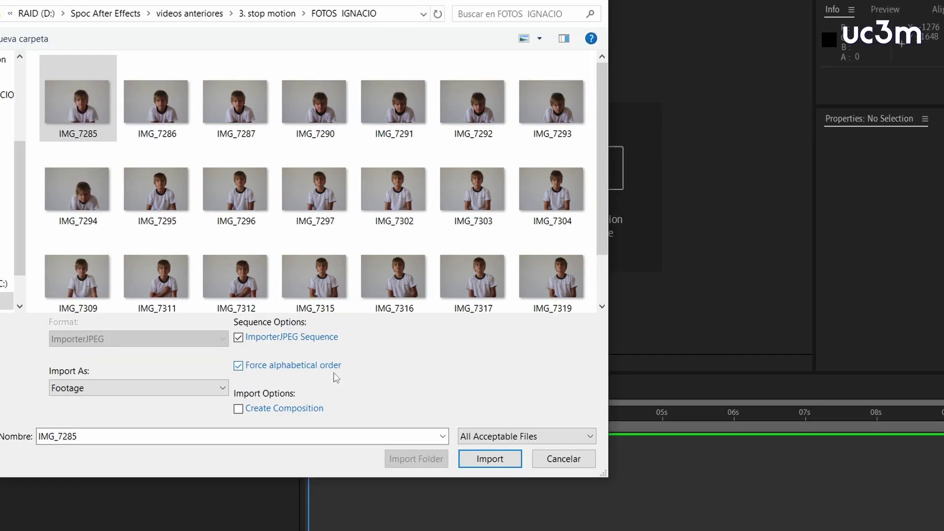
click(488, 459)
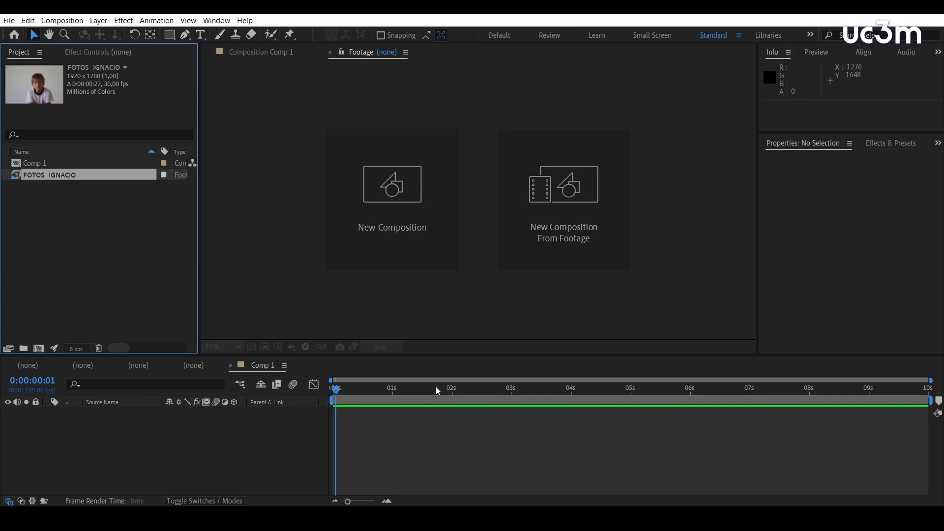
double_click(18, 178)
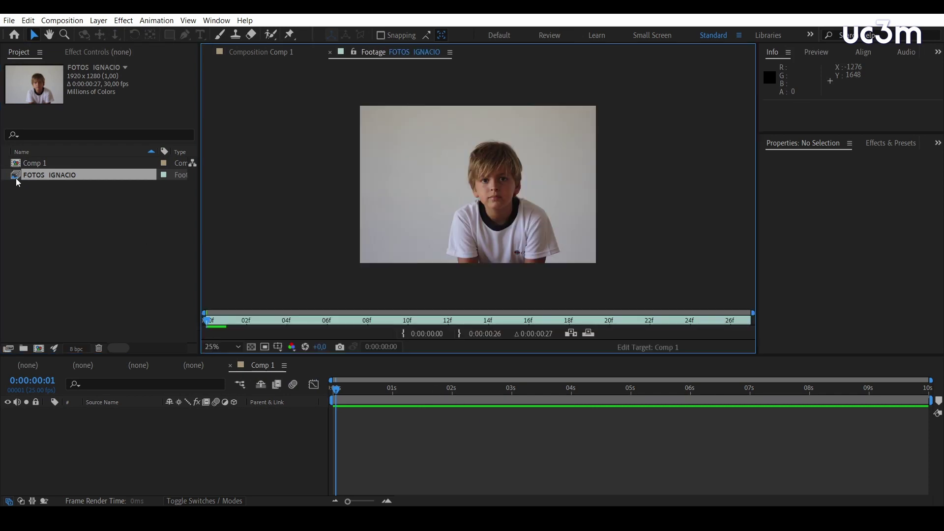
drag(208, 322, 748, 362)
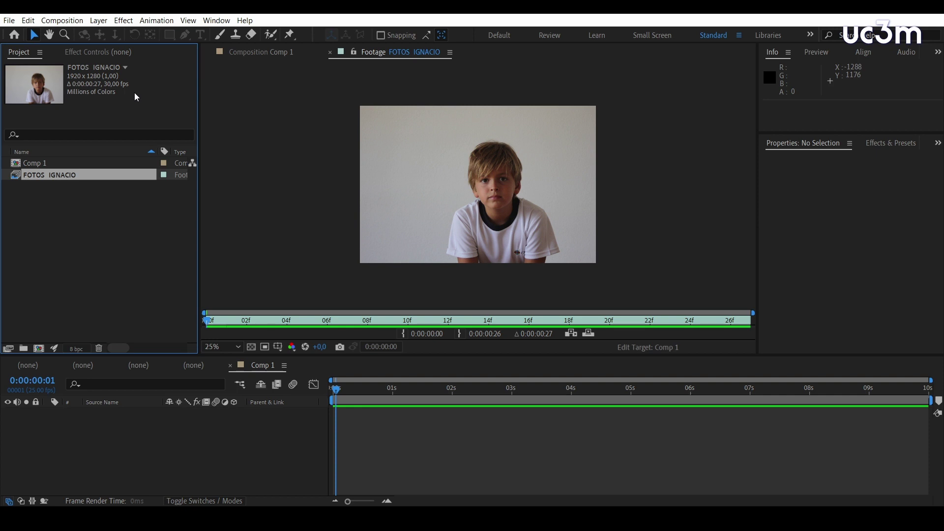
- Interpret the imported photo sequence at an assumed frame rate of 25 frames per second
right_click(58, 179)
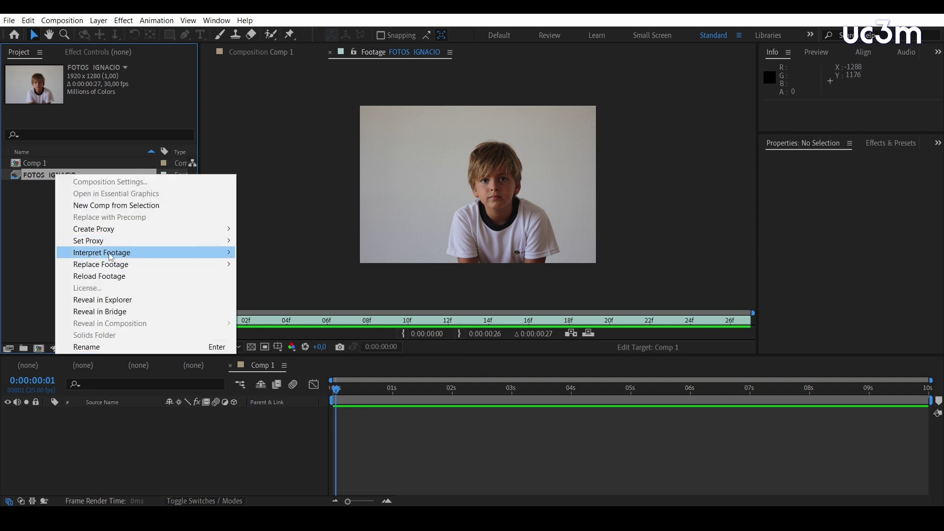
mouse_move(112, 256)
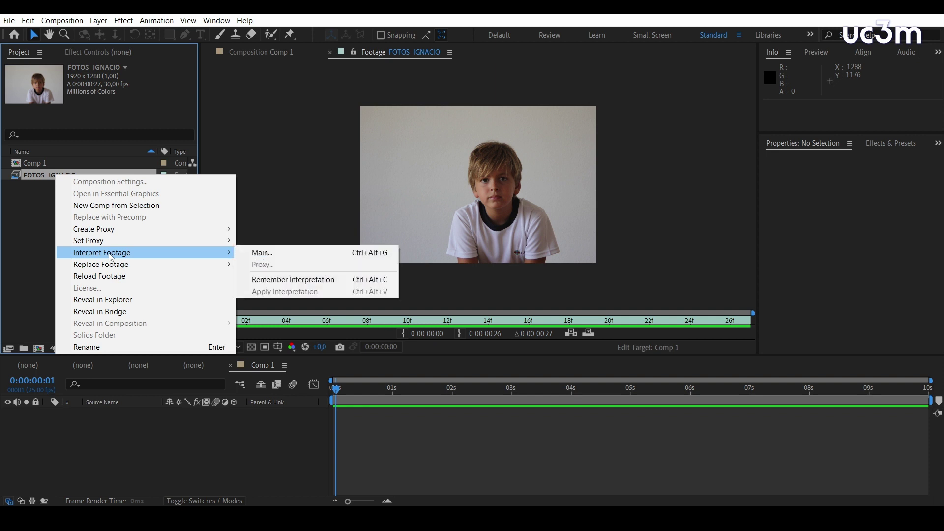
click(265, 254)
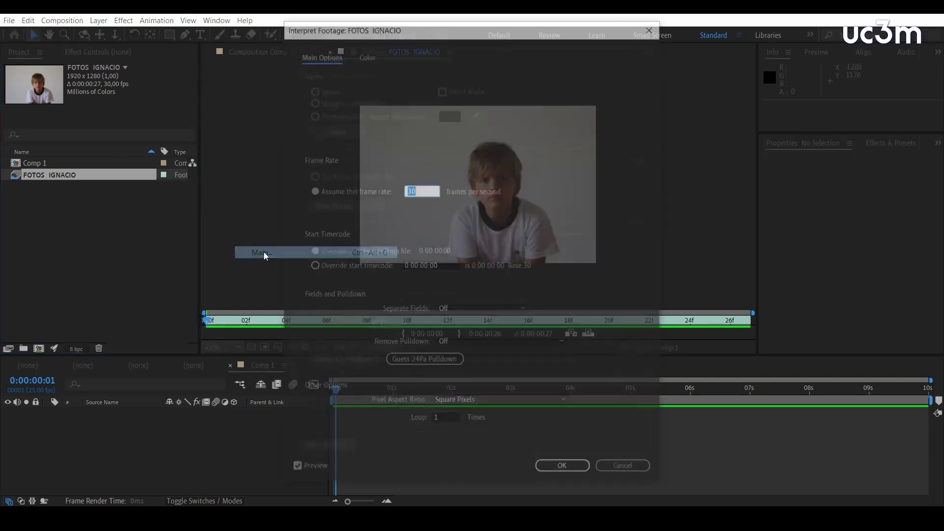
click(421, 190)
drag(421, 191, 374, 189)
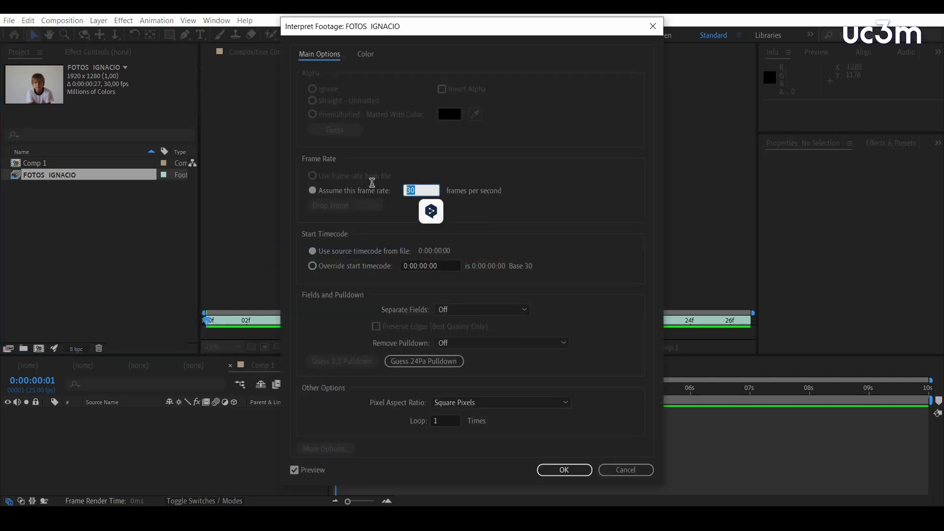
text(25)
click(565, 471)
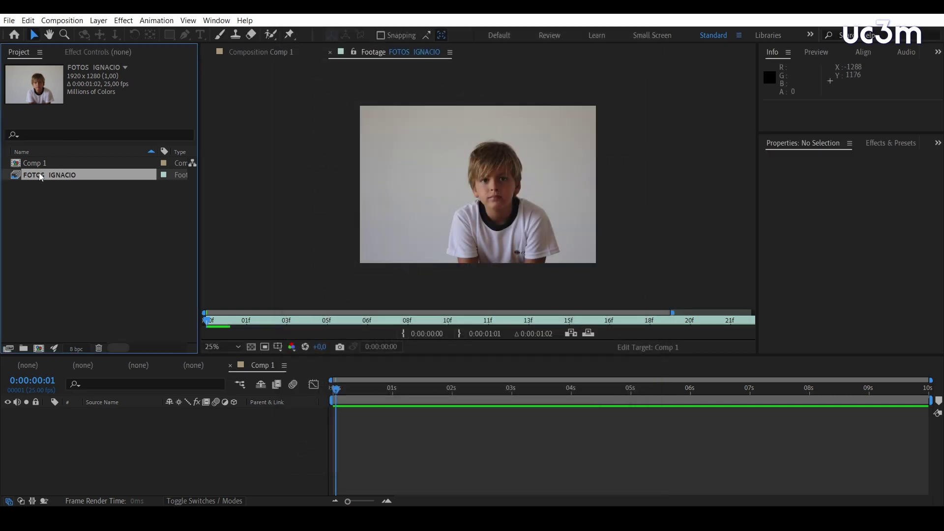
- Add the photo sequence to the Comp 1 timeline and set the layer's vertical position to 611
drag(31, 174, 93, 431)
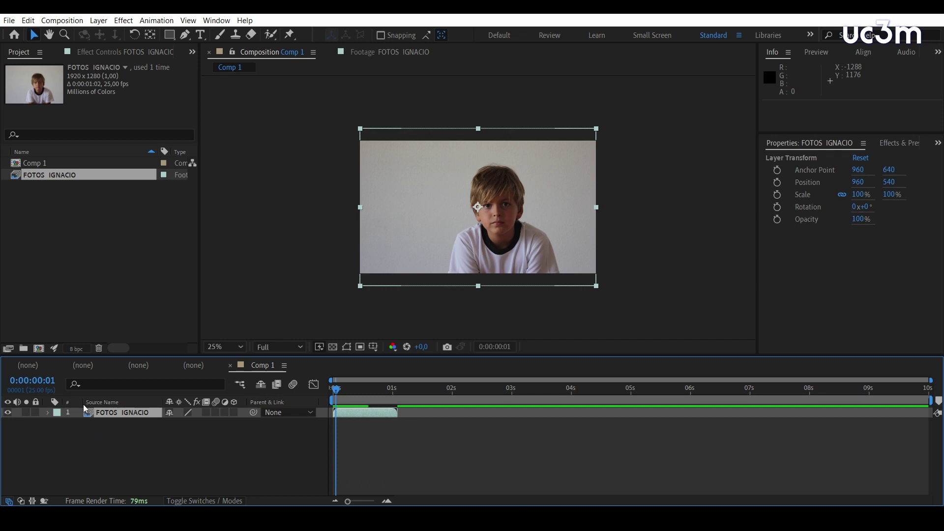
drag(338, 391, 365, 398)
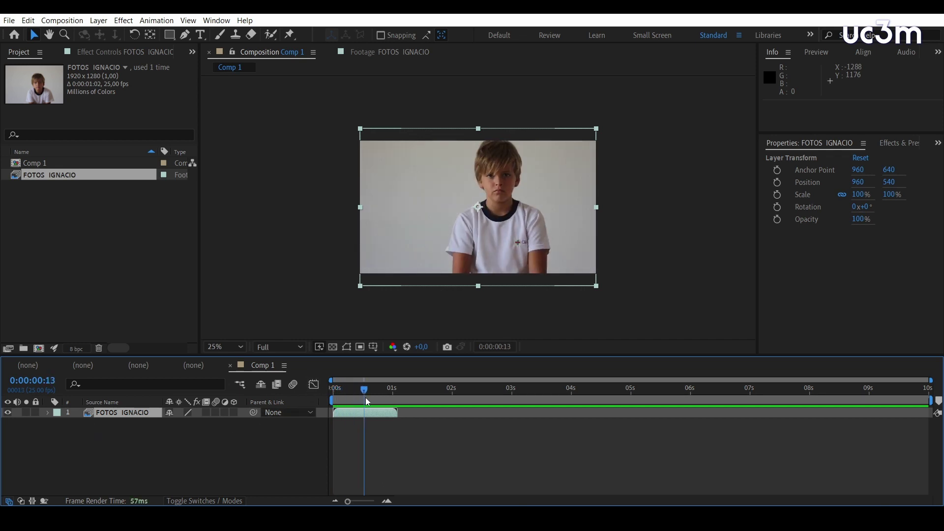
key(p)
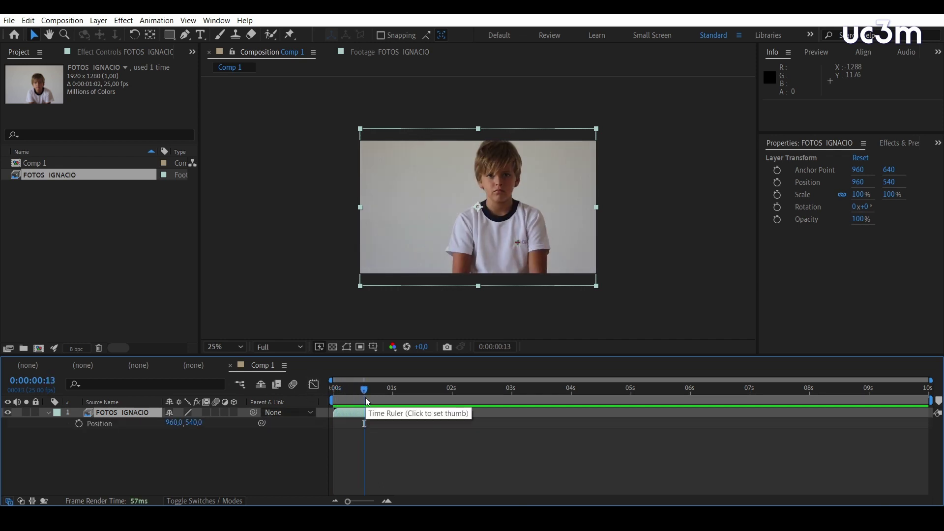
drag(195, 423, 241, 426)
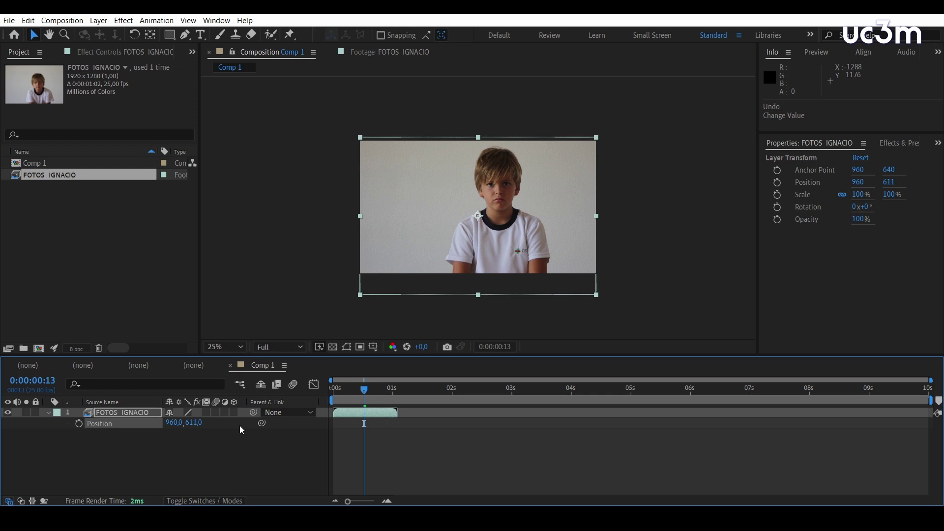
- Play Comp 1 from its start and scrub through the photo layer to check its speed and framing
mouse_move(366, 391)
mouse_down()
mouse_move(349, 389)
mouse_move(370, 399)
mouse_up()
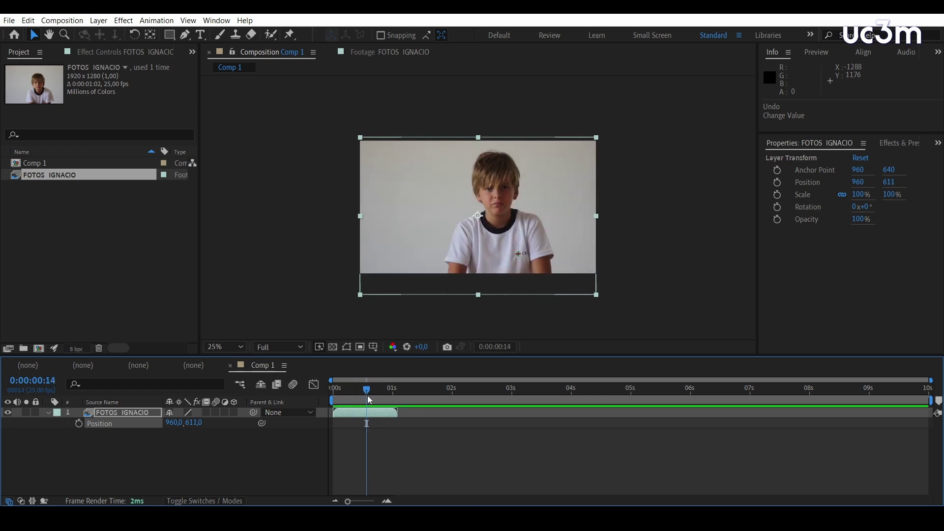
drag(367, 389, 324, 397)
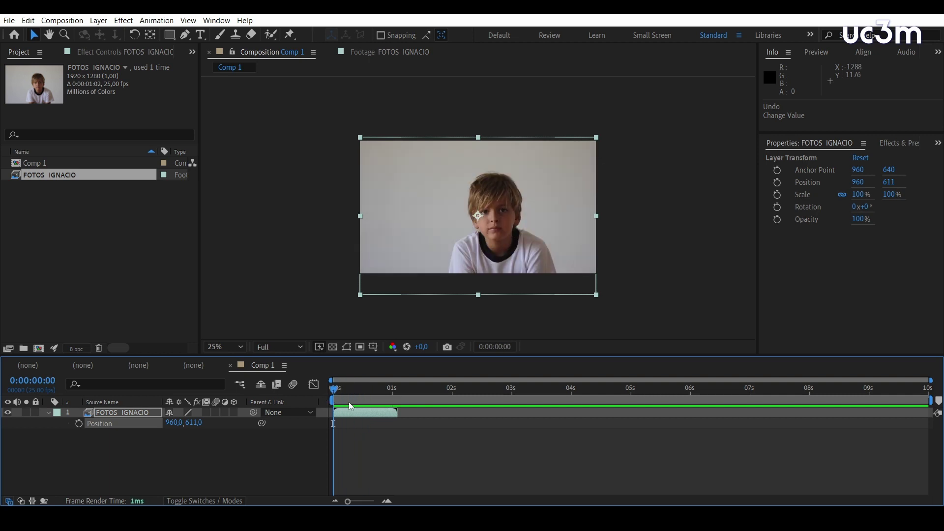
key(space)
key(space)
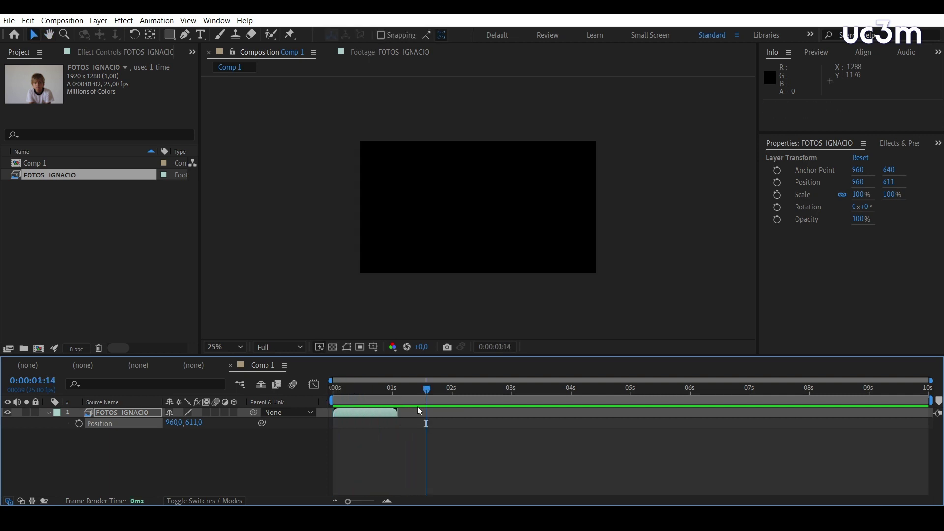
drag(426, 392, 373, 400)
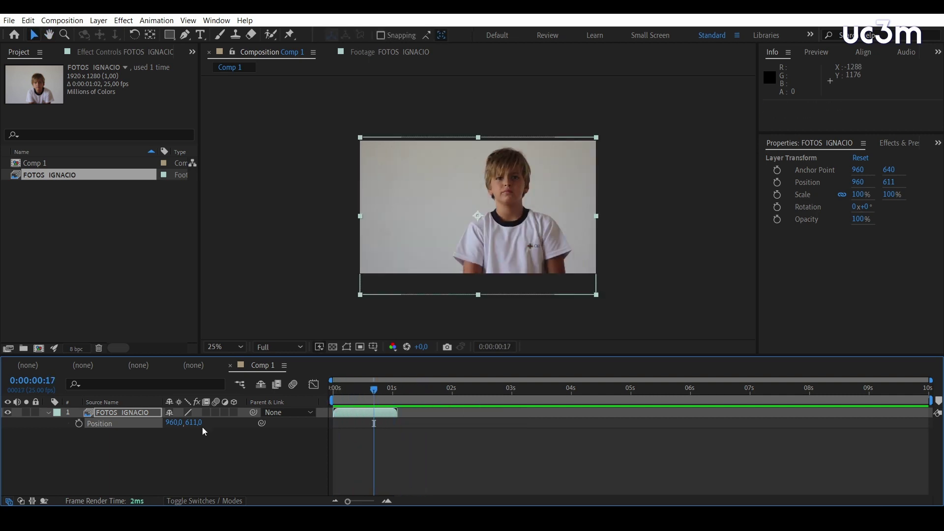
- Enable time remapping on the photo layer, then extend its out point and the final Time Remap keyframe to about 6 seconds
right_click(122, 412)
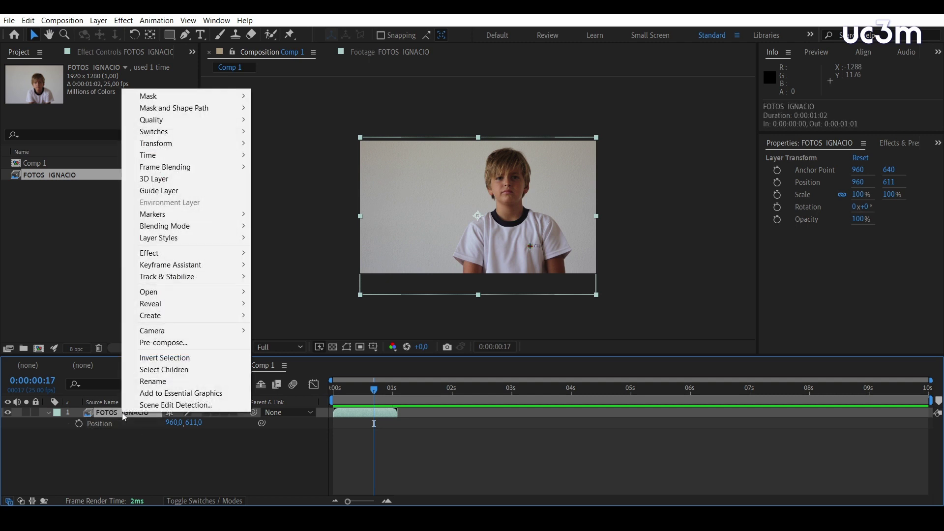
mouse_move(146, 157)
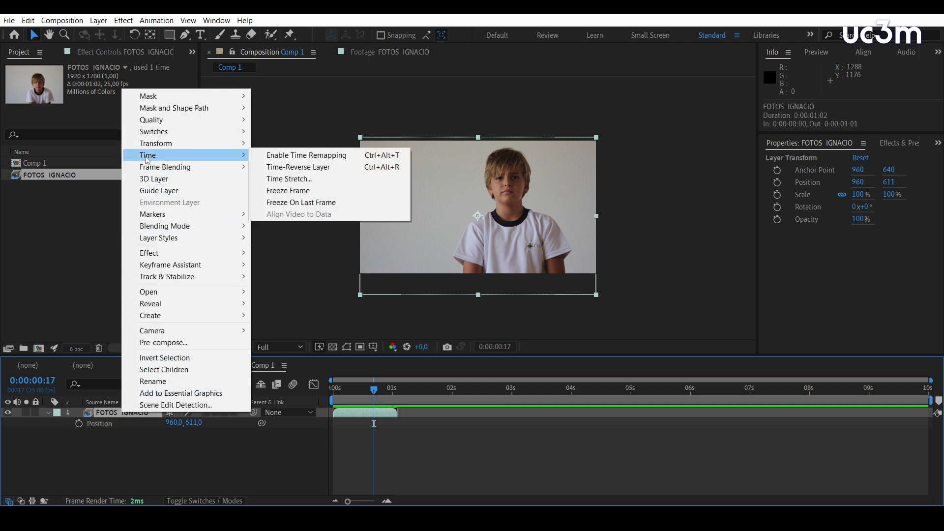
click(297, 156)
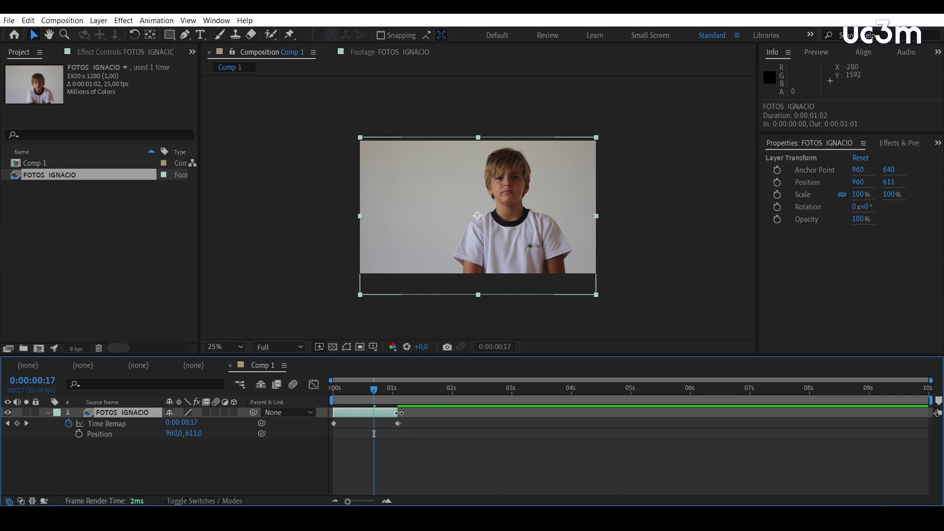
drag(397, 413, 695, 412)
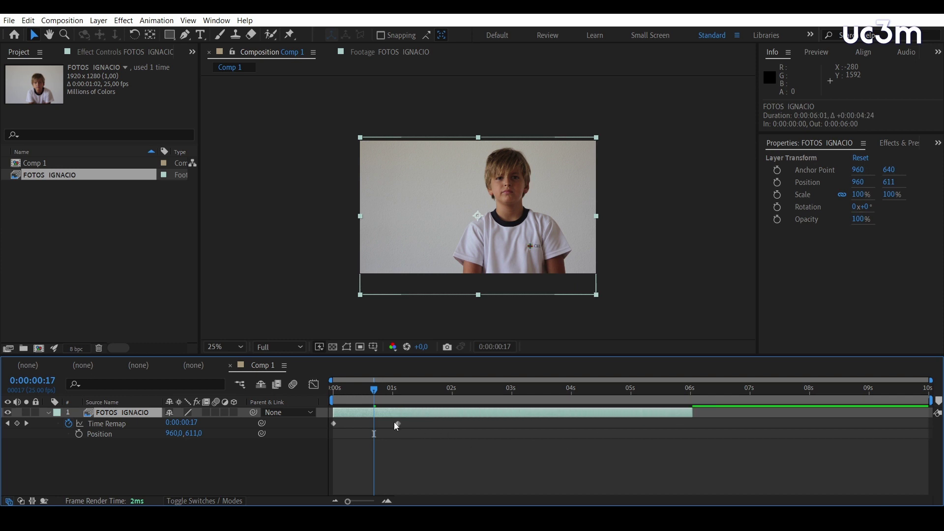
drag(398, 426, 691, 426)
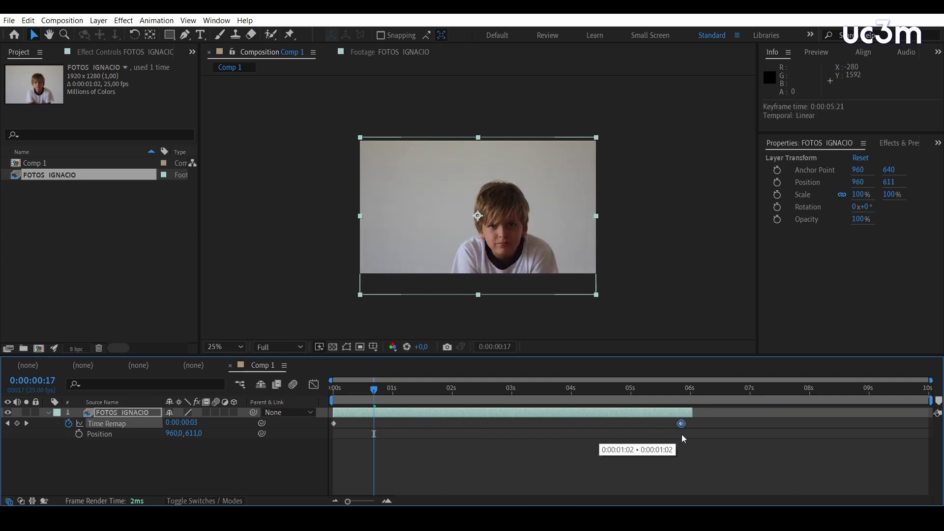
- Preview the slowed-down photo sequence from the beginning of the composition
click(329, 393)
key(space)
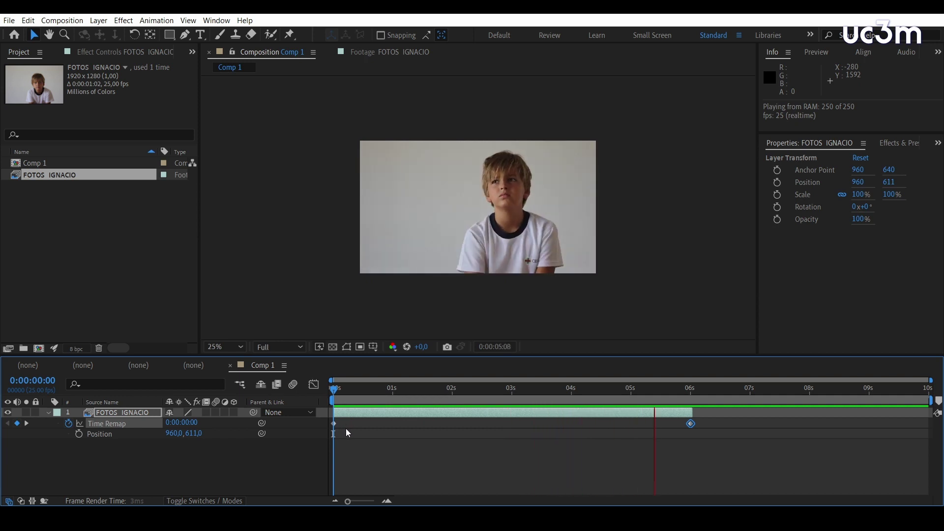
key(space)
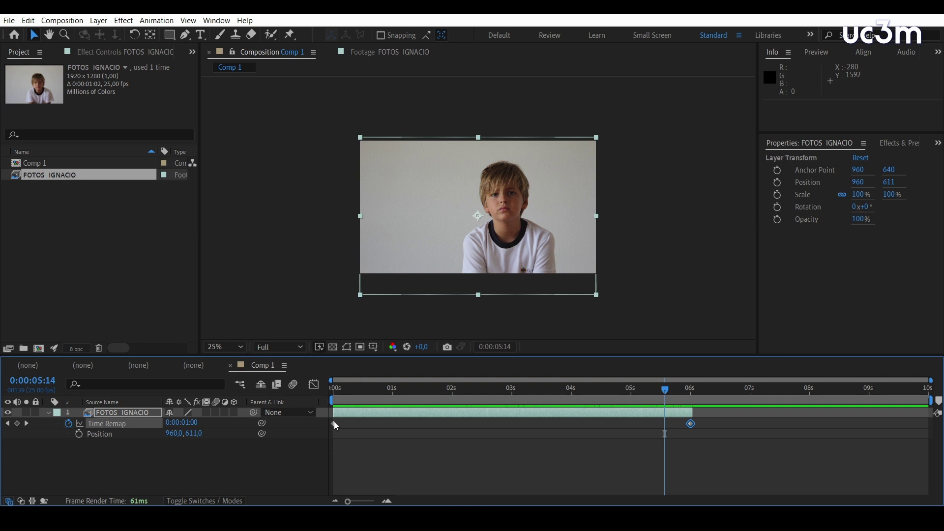
- Move the first Time Remap keyframe to 0:00:00:11
drag(336, 423, 361, 425)
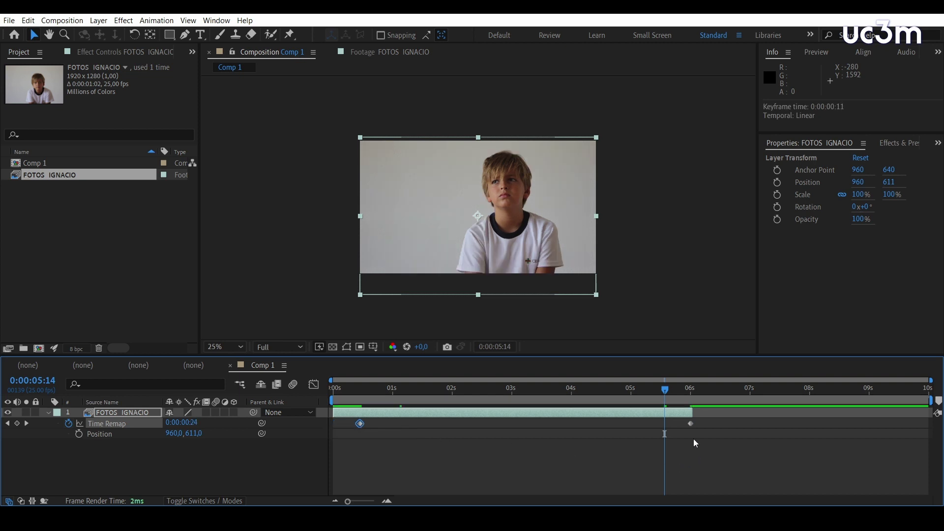
- Move the final Time Remap keyframe to 0:00:05:14 and preview the composition from its start
drag(690, 424, 665, 426)
drag(670, 394, 295, 392)
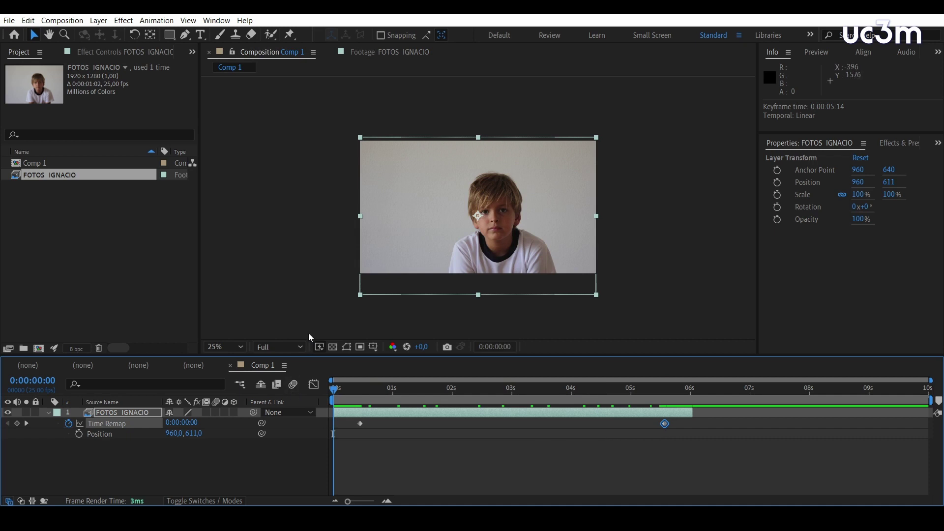
click(240, 348)
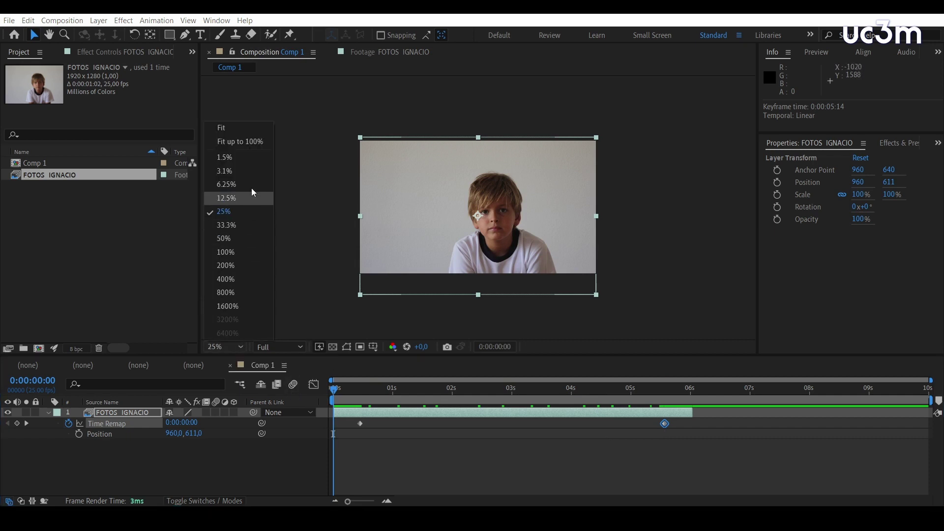
click(244, 126)
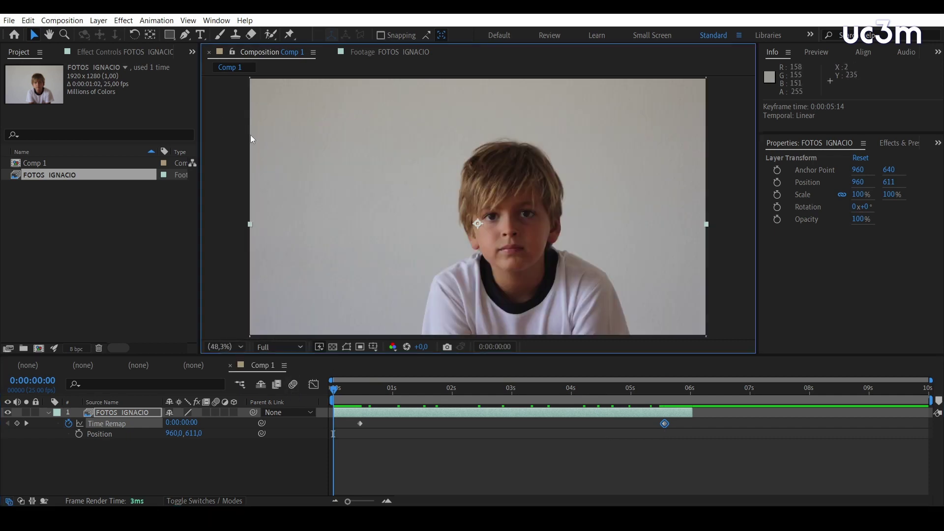
key(space)
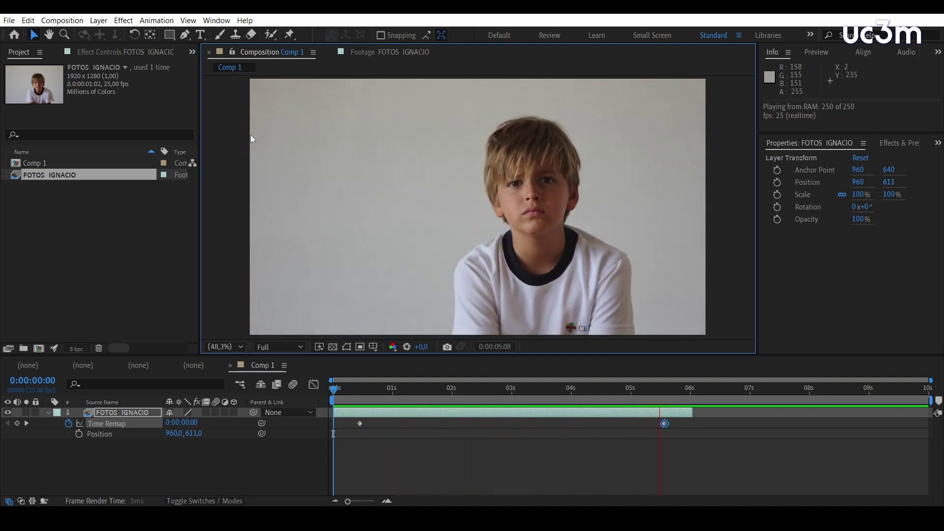
- Import the Computers-Take-Over-3.wav audio file from the "3. stop motion" folder into the project
double_click(67, 224)
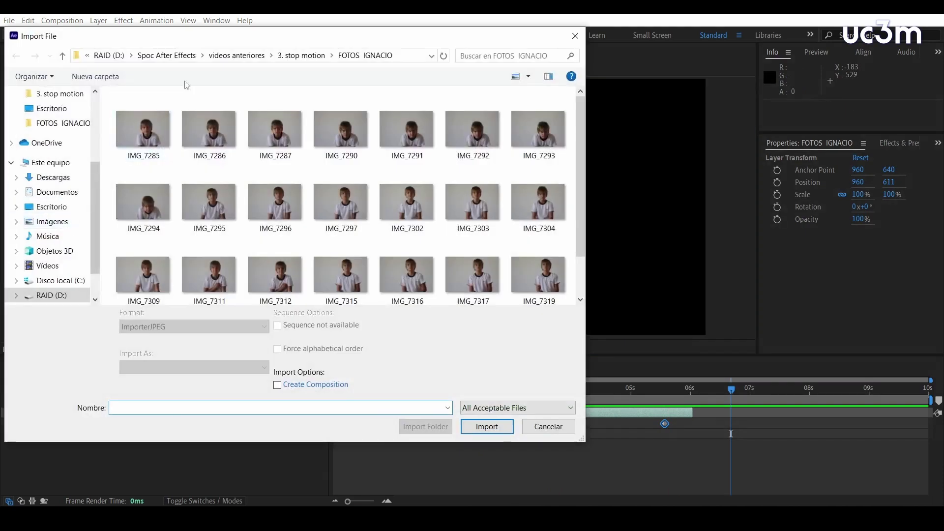
click(303, 56)
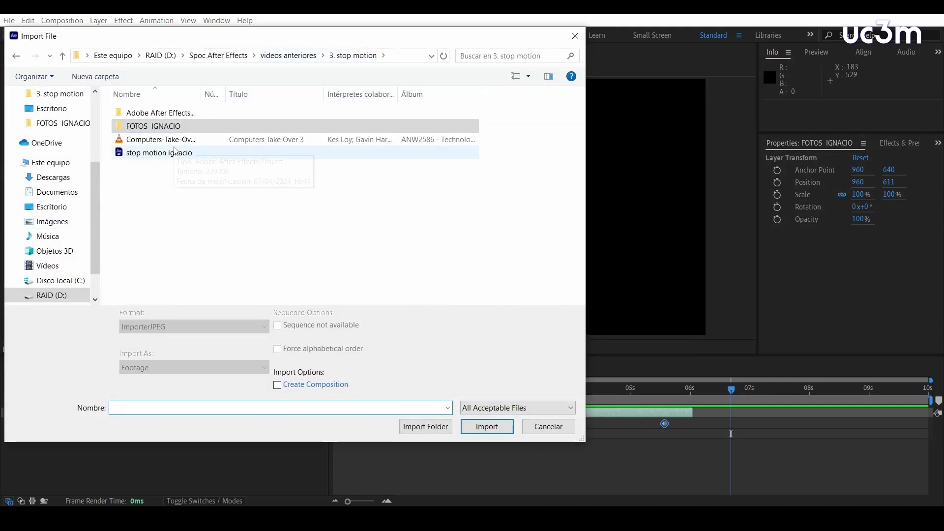
double_click(160, 140)
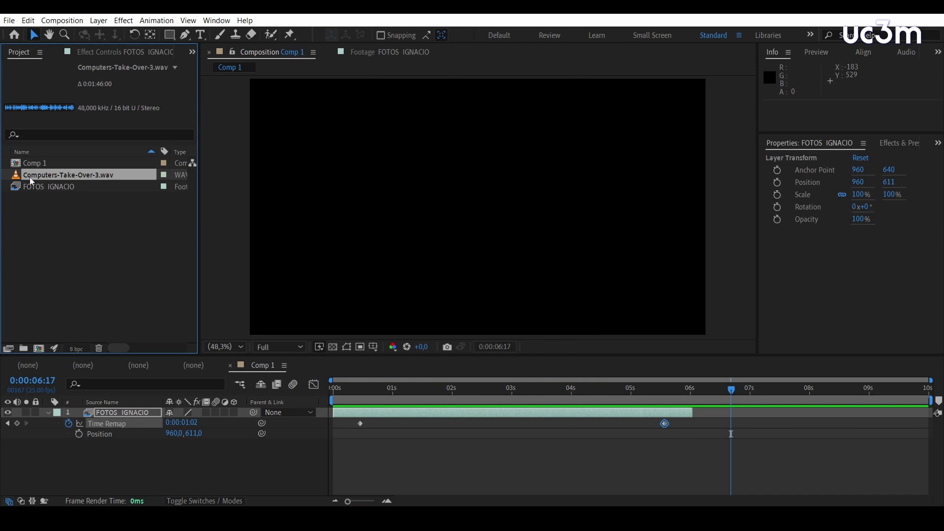
- Listen to the Computers-Take-Over-3.wav footage and set its out point at 0:00:04:18
double_click(14, 179)
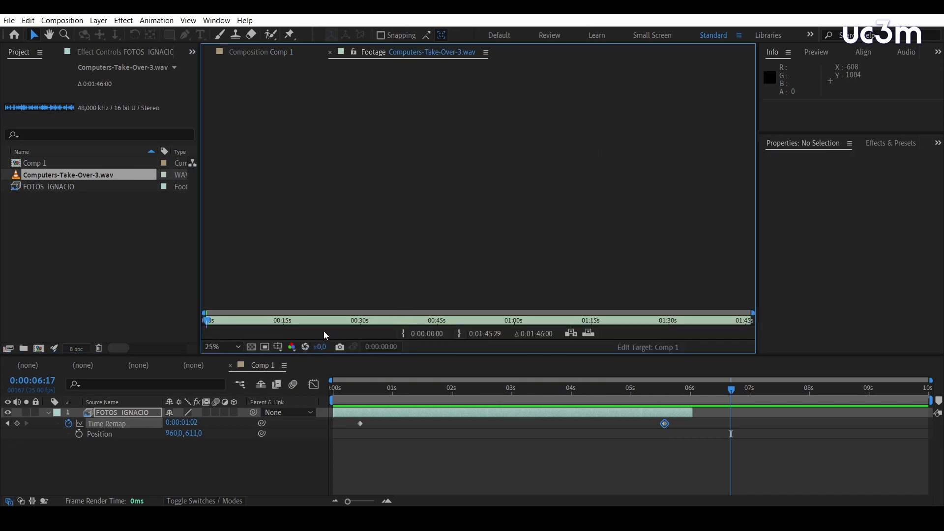
key(space)
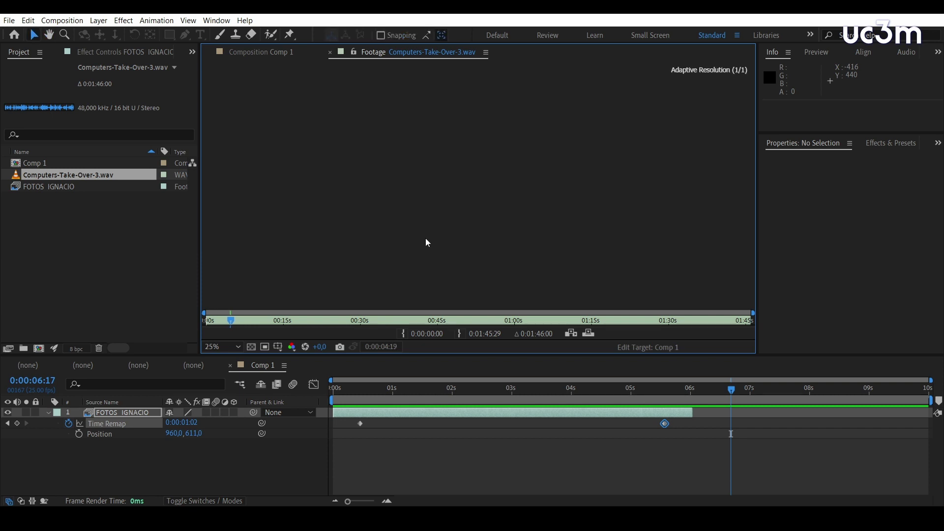
click(458, 334)
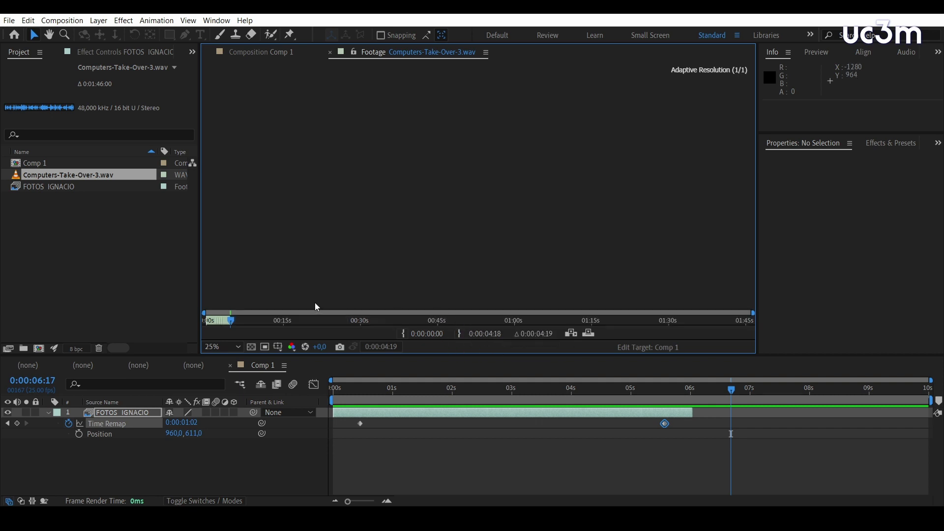
- Add the trimmed audio below the photo layer, starting at 0:00:00:17, and align the two Time Remap keyframes with its start and end
drag(55, 176, 141, 453)
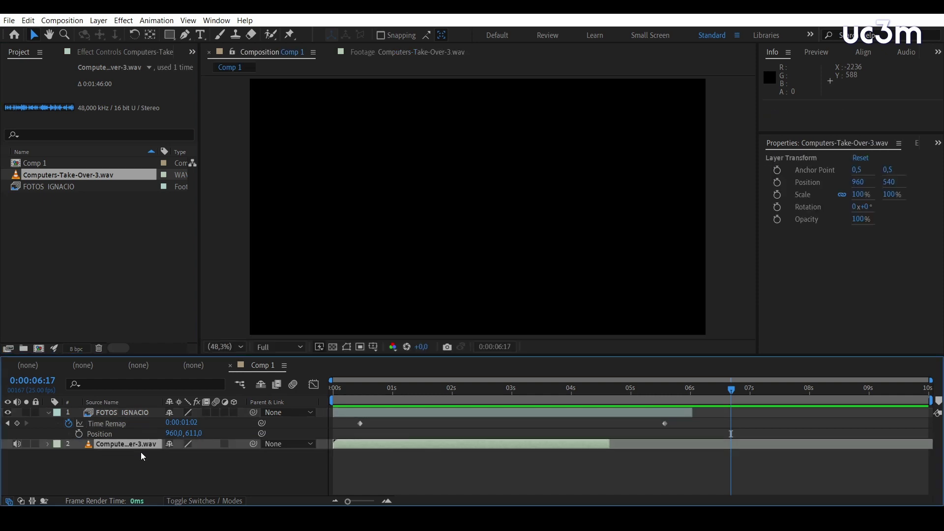
drag(435, 443, 473, 447)
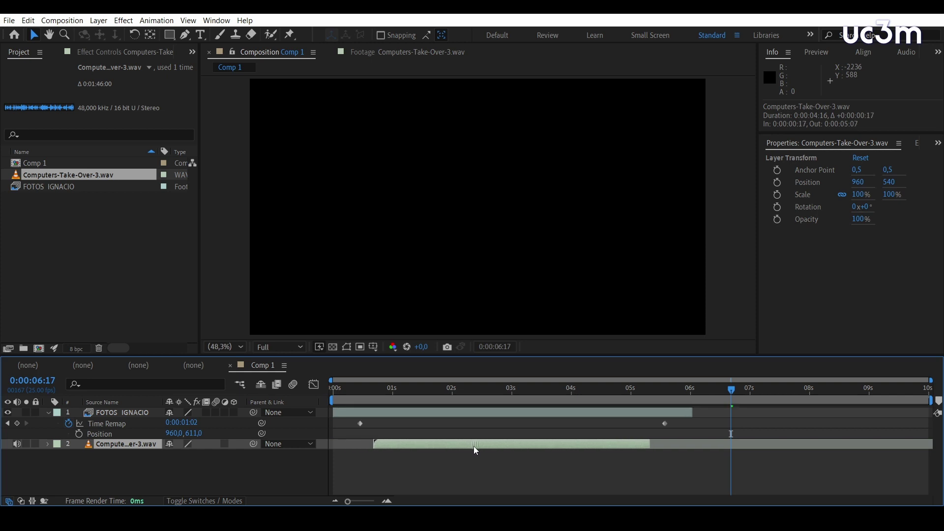
drag(362, 424, 377, 424)
drag(664, 423, 651, 426)
drag(455, 390, 389, 417)
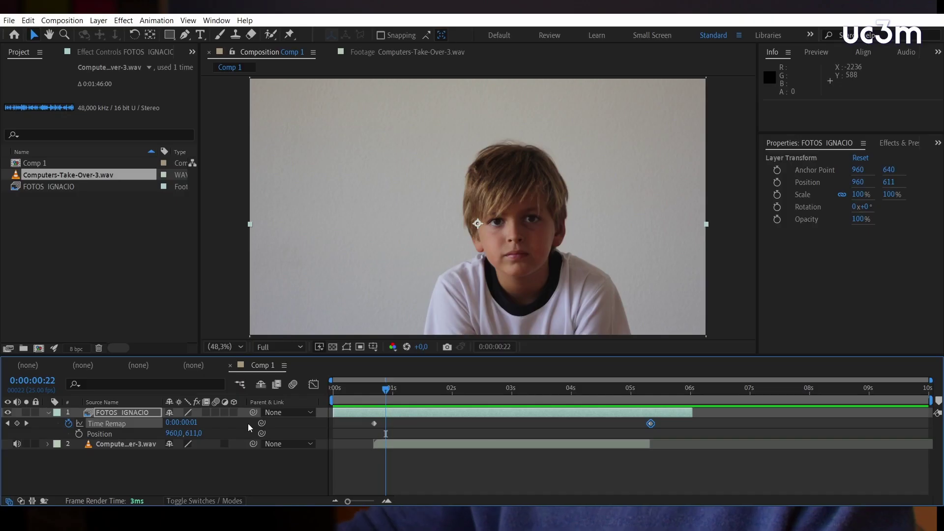
- Apply the Lumetri Color effect to the photo layer
right_click(127, 410)
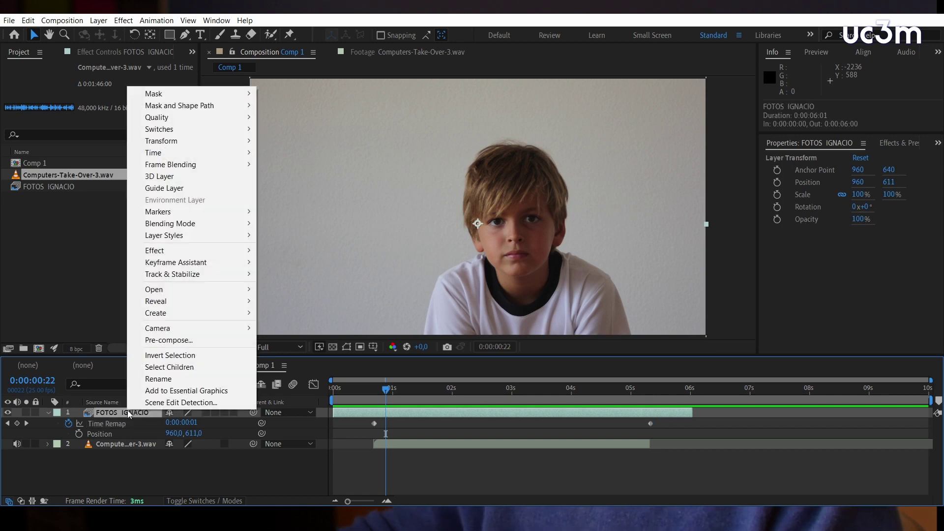
mouse_move(171, 256)
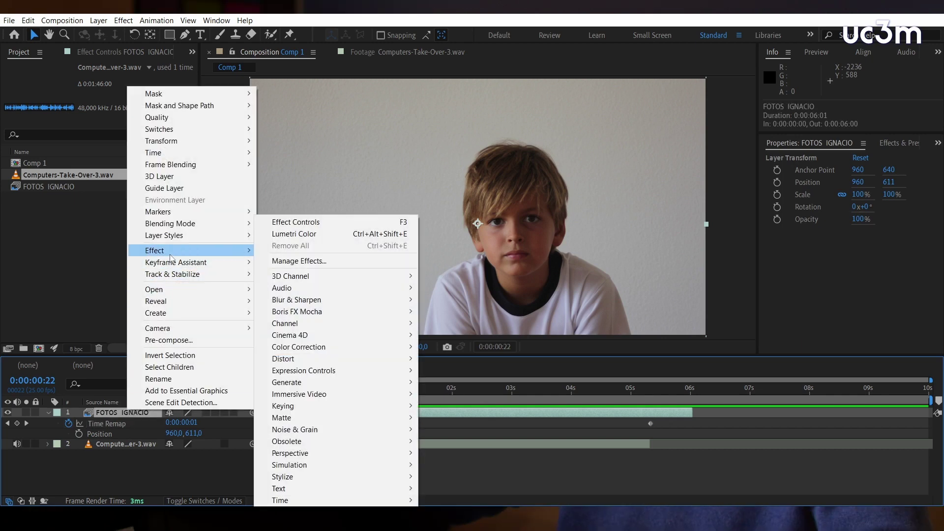
mouse_move(304, 348)
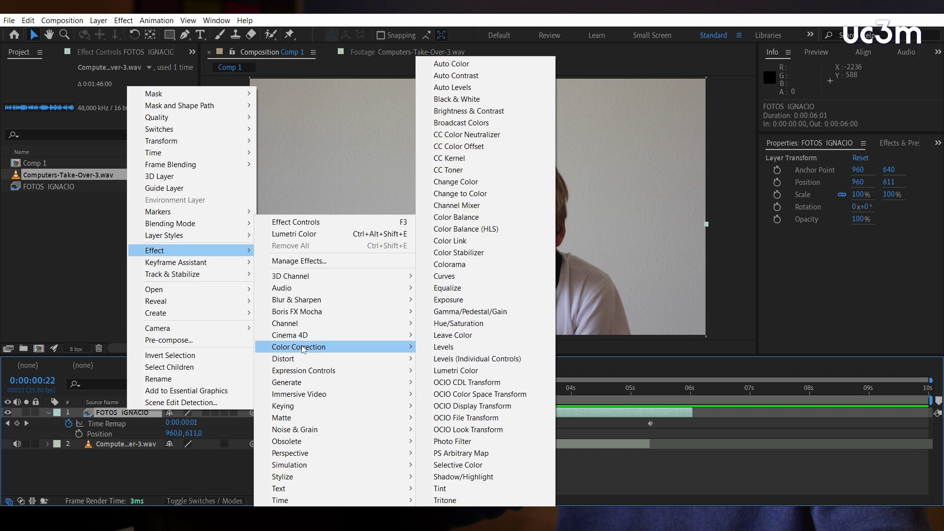
click(451, 372)
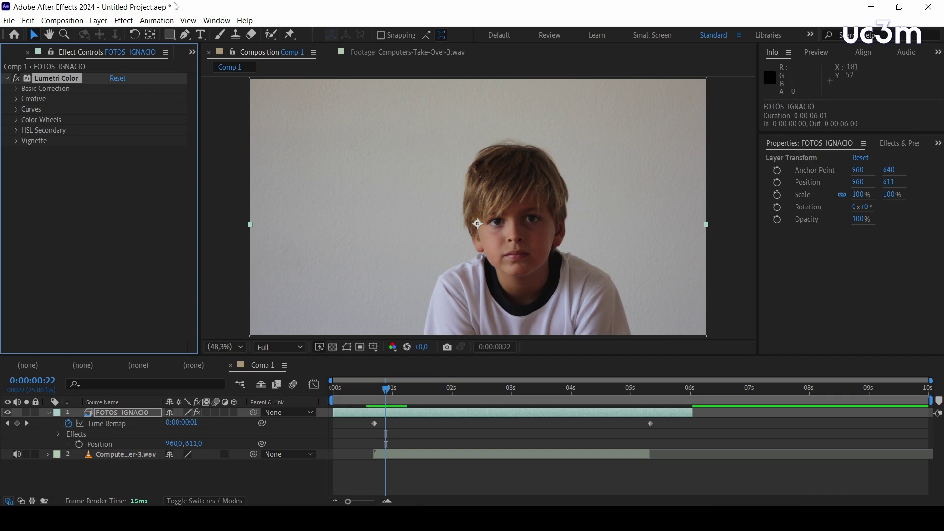
- Switch to the Color workspace and show the current frame's color information in Lumetri Scopes
click(217, 21)
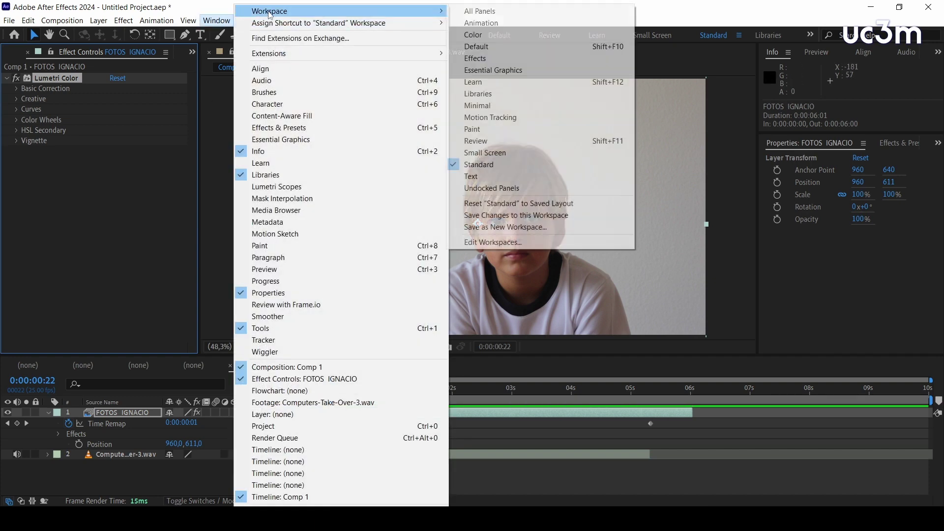
click(473, 37)
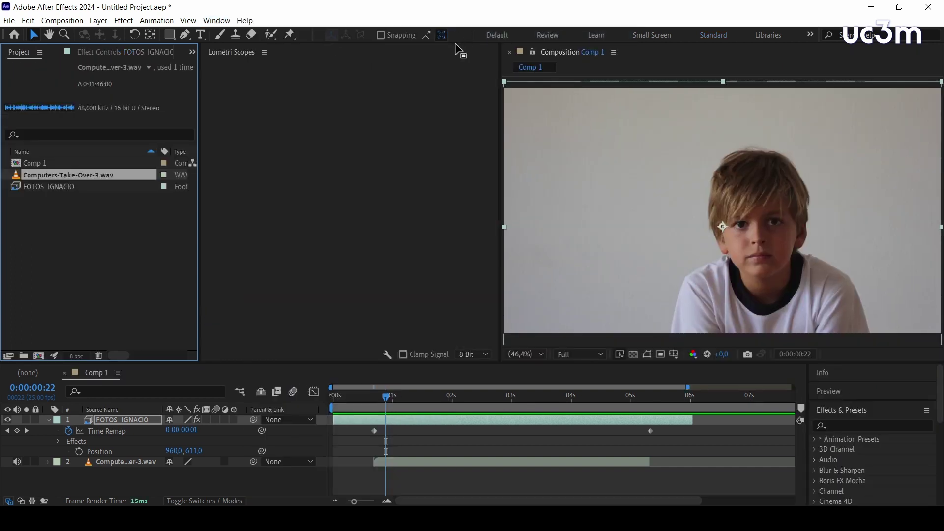
click(387, 399)
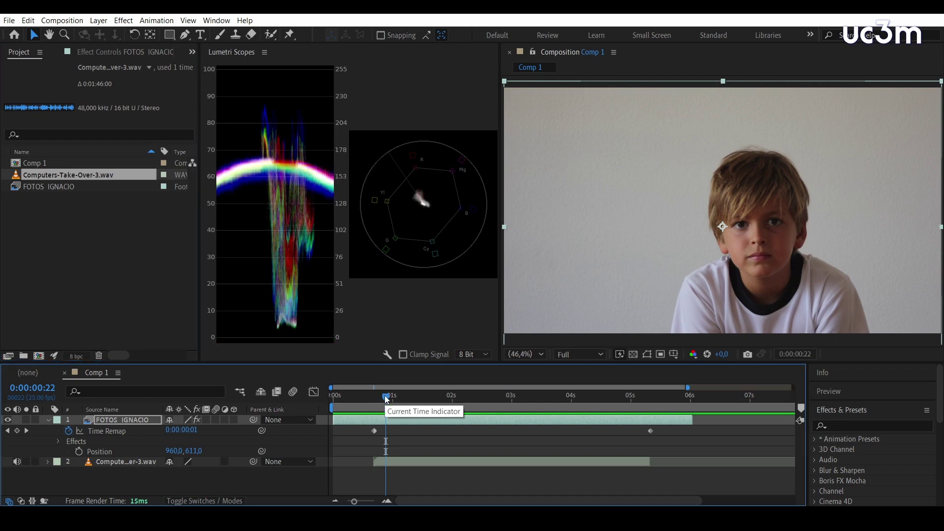
click(217, 20)
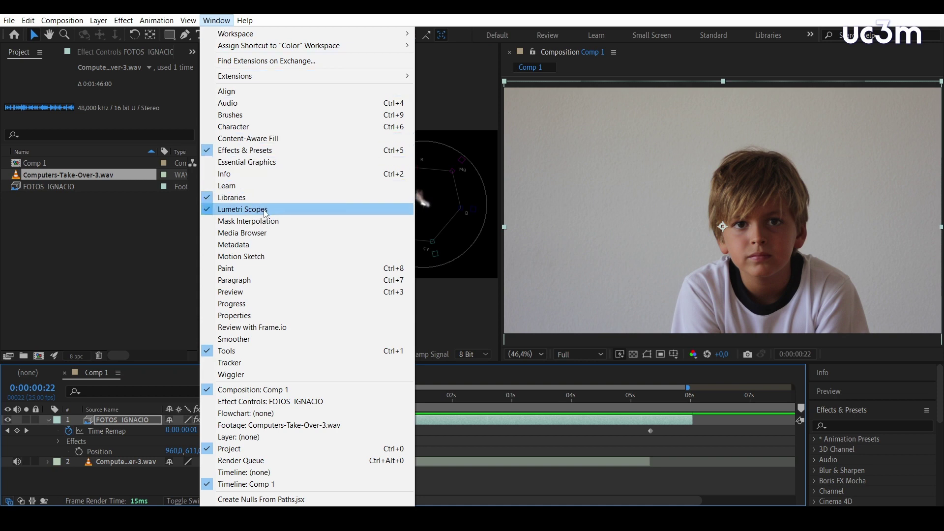
click(242, 210)
- In Lumetri Color's Basic Correction, set Temperature to 27, Tint to -2, Highlights to 99, Shadows to 59 and Blacks to -2
click(97, 452)
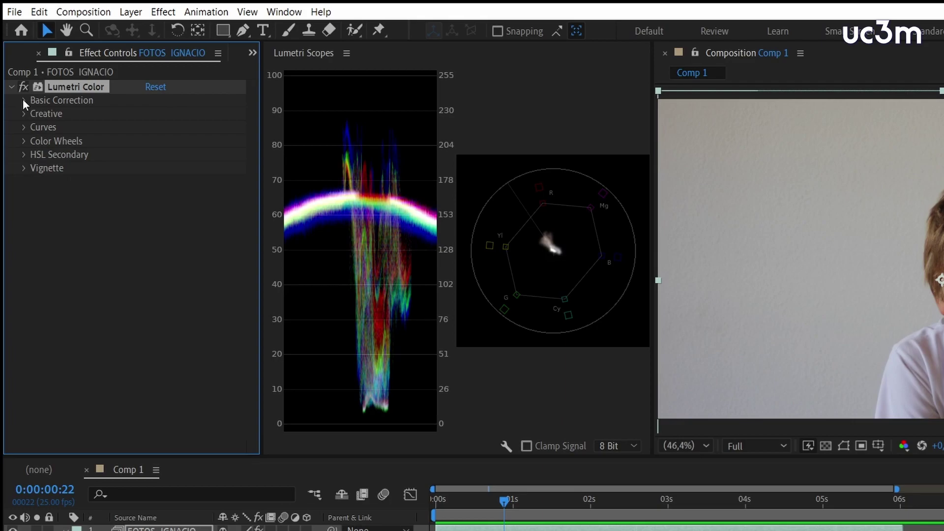
click(23, 100)
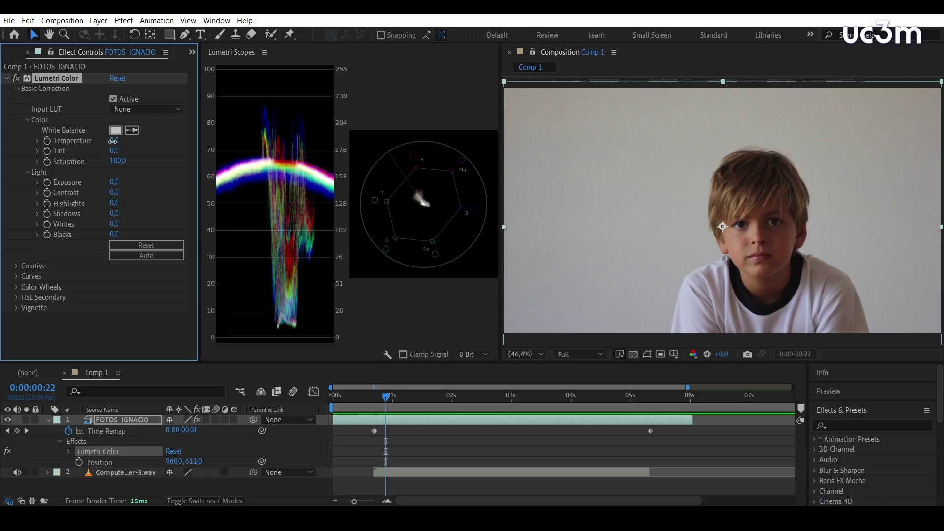
mouse_move(113, 141)
mouse_down()
mouse_move(170, 148)
mouse_move(76, 143)
mouse_move(169, 160)
mouse_move(67, 161)
mouse_move(121, 161)
mouse_move(123, 141)
mouse_move(105, 152)
mouse_move(122, 142)
mouse_move(128, 151)
mouse_move(120, 140)
mouse_up()
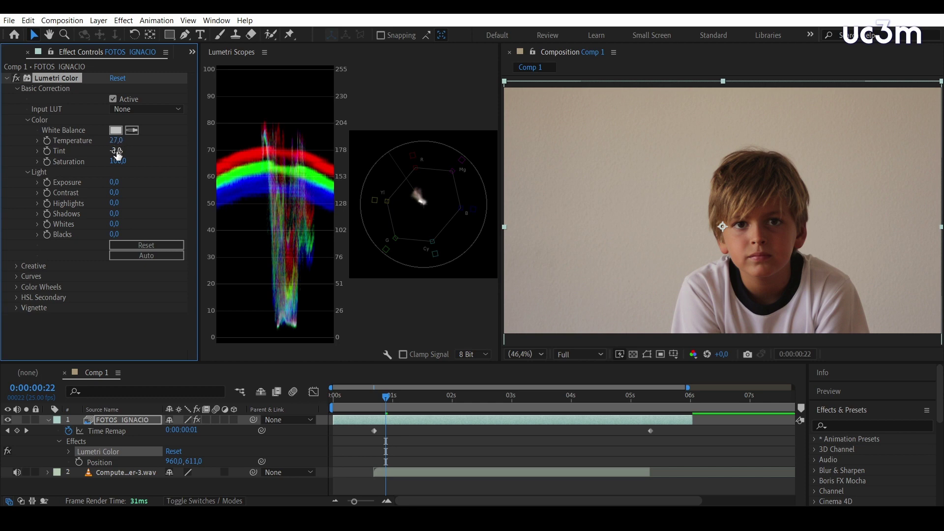
drag(114, 203, 185, 214)
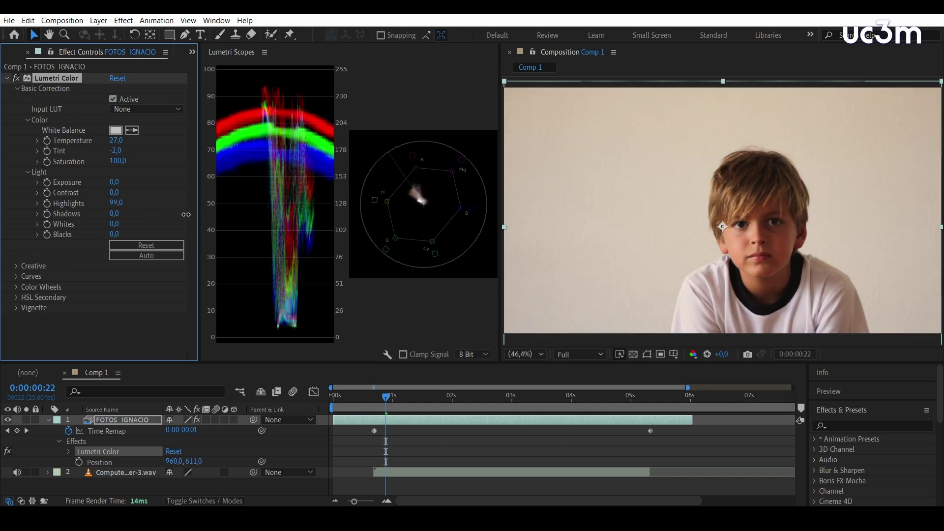
drag(112, 214, 114, 235)
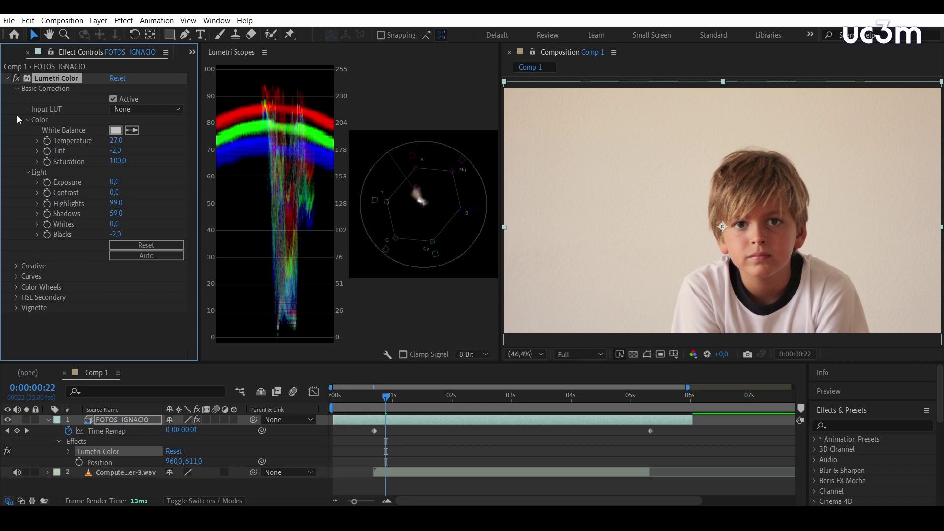
- Toggle the Lumetri Color effect off and on to compare the photo before and after correction
click(17, 79)
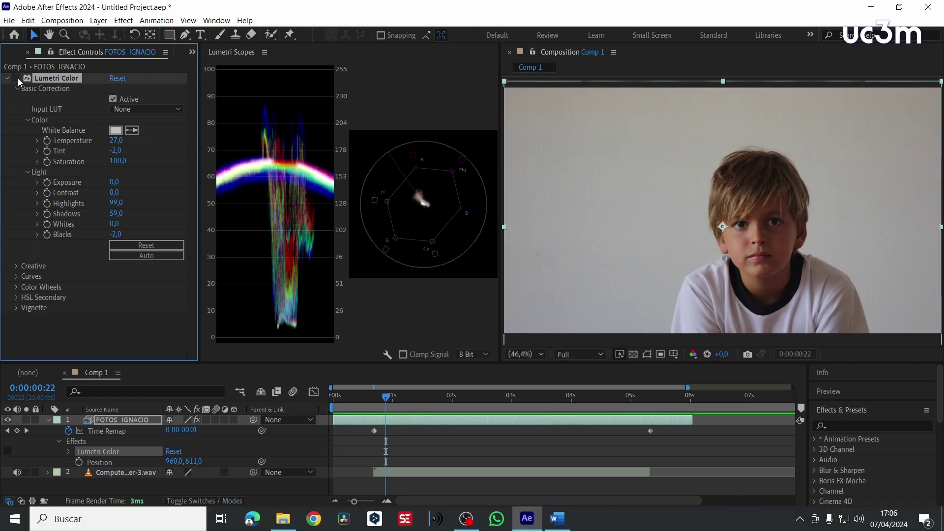
click(18, 79)
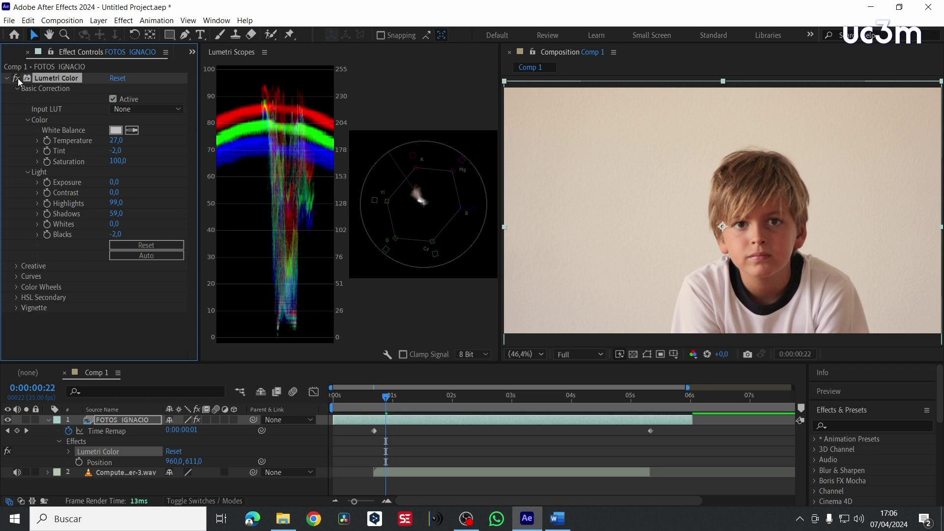
click(17, 78)
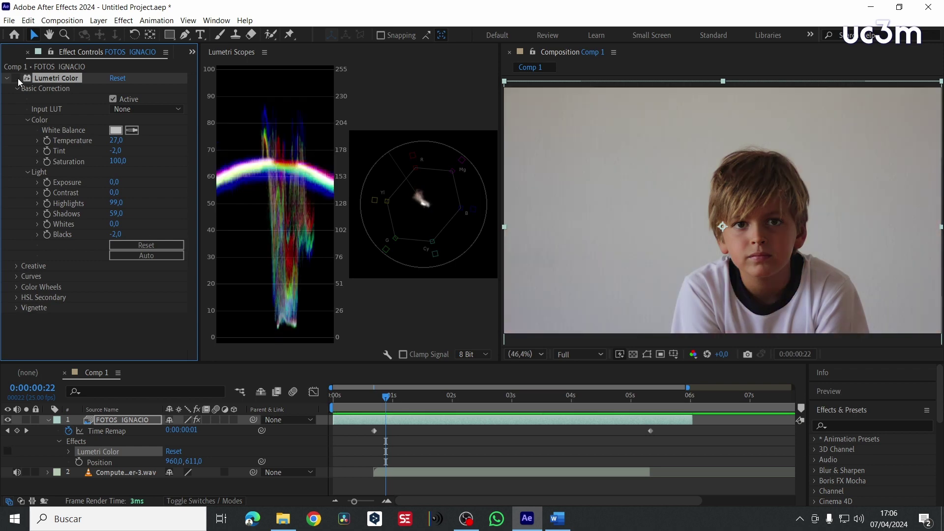
click(17, 78)
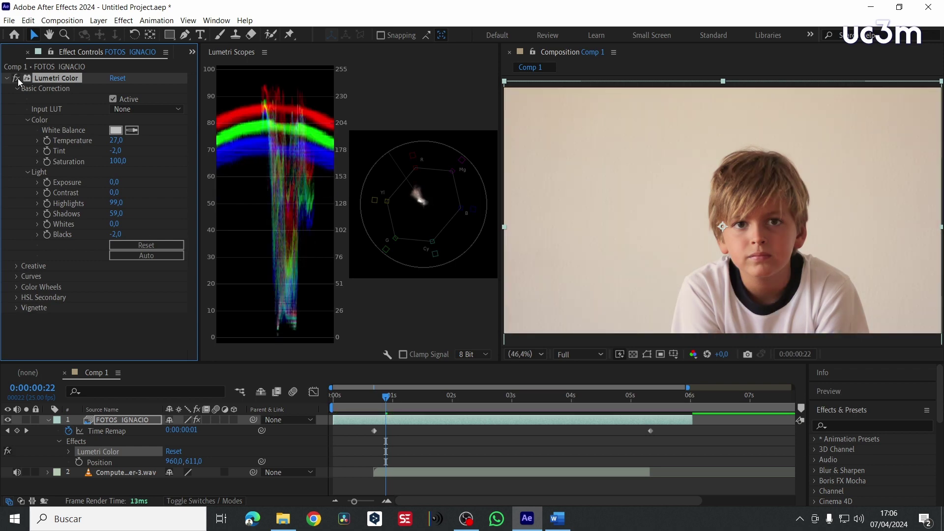